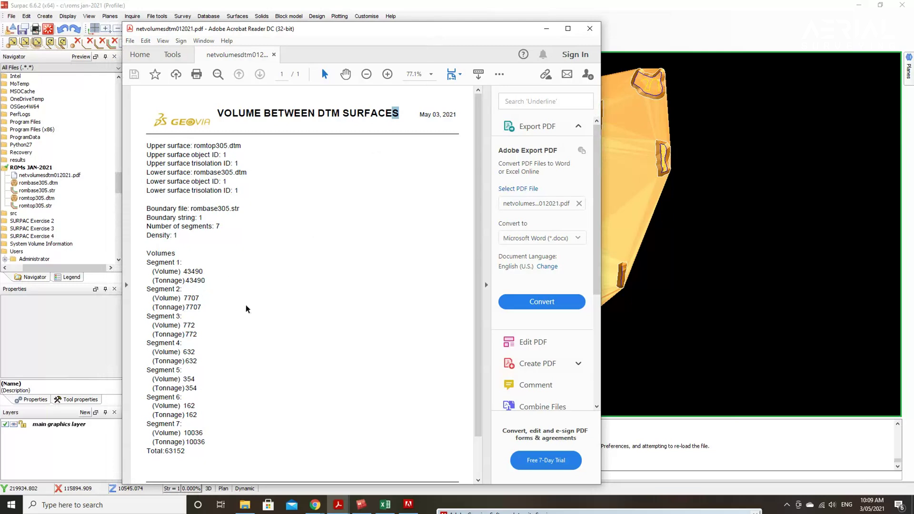
- Bring the romtop305 and rombase305 strings back into plan view
scroll(246, 308, down, 2)
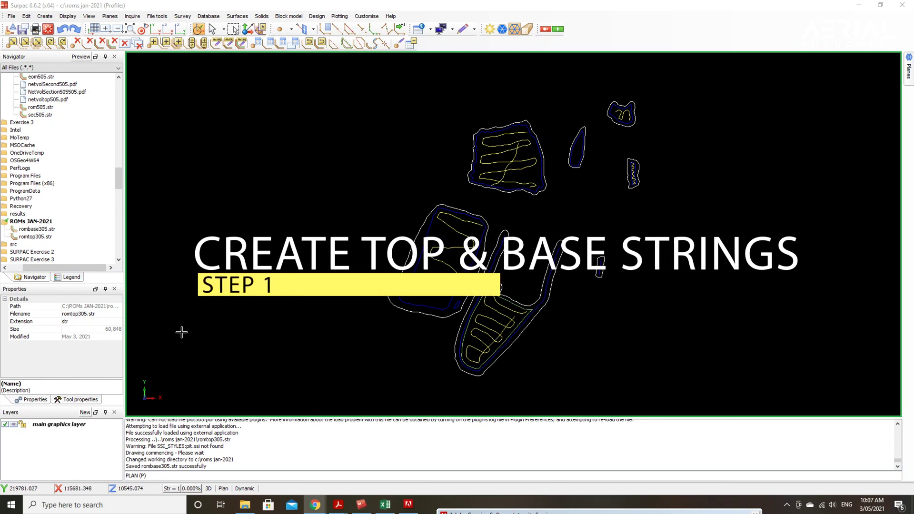
- Reset the graphics in plan view and load only rombase305.str to show the base outlines
middle_drag(521, 239, 273, 267)
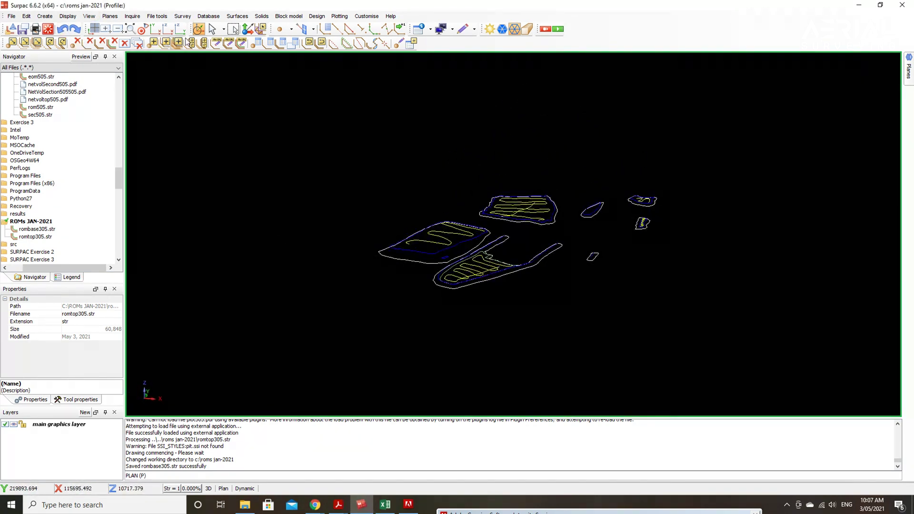
click(155, 32)
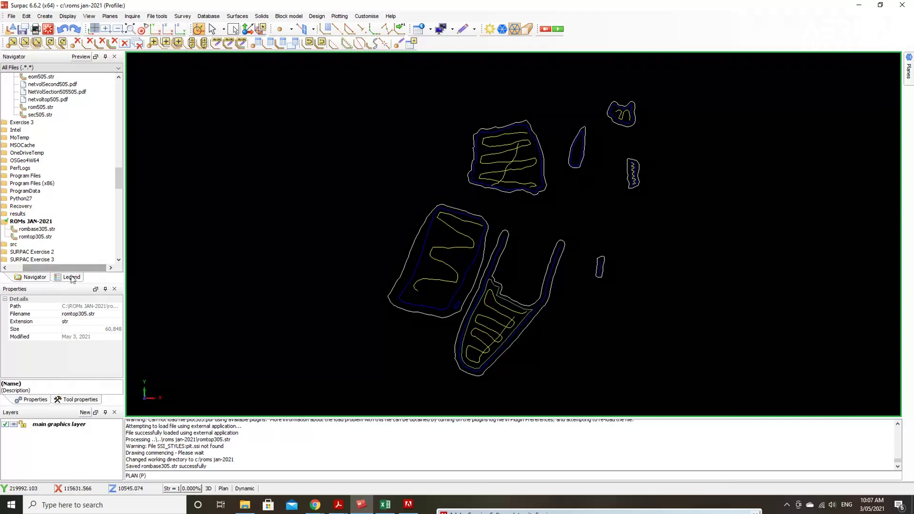
click(48, 29)
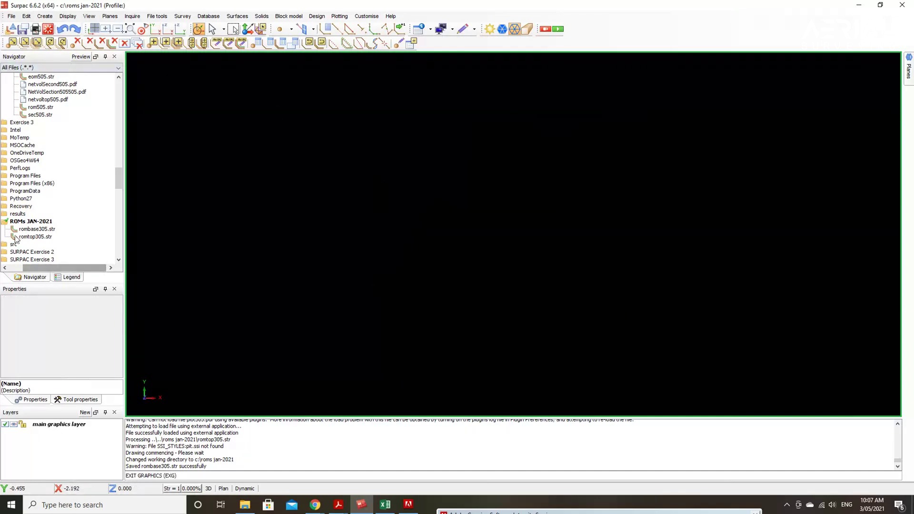
drag(37, 229, 309, 253)
mouse_move(375, 328)
mouse_down()
mouse_move(347, 322)
mouse_move(363, 322)
mouse_up()
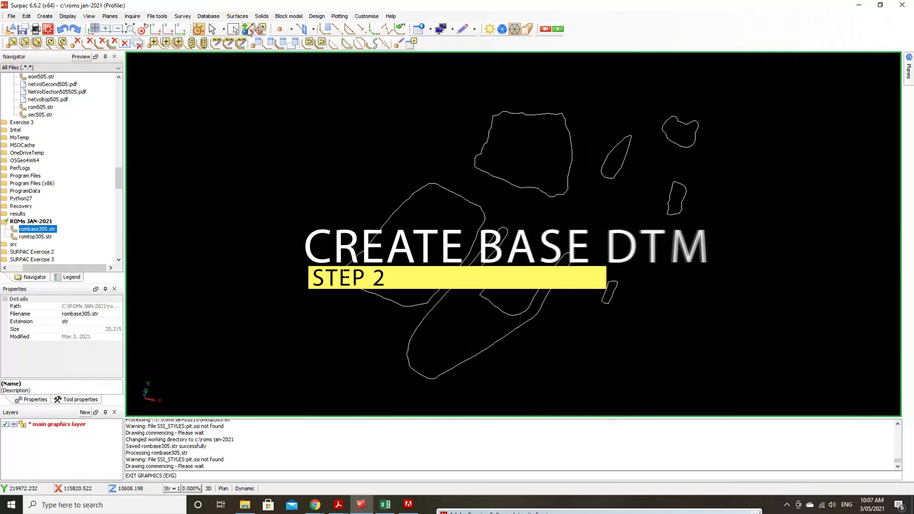
- Create a DTM from the base layer with the break line test turned off
click(164, 33)
click(237, 17)
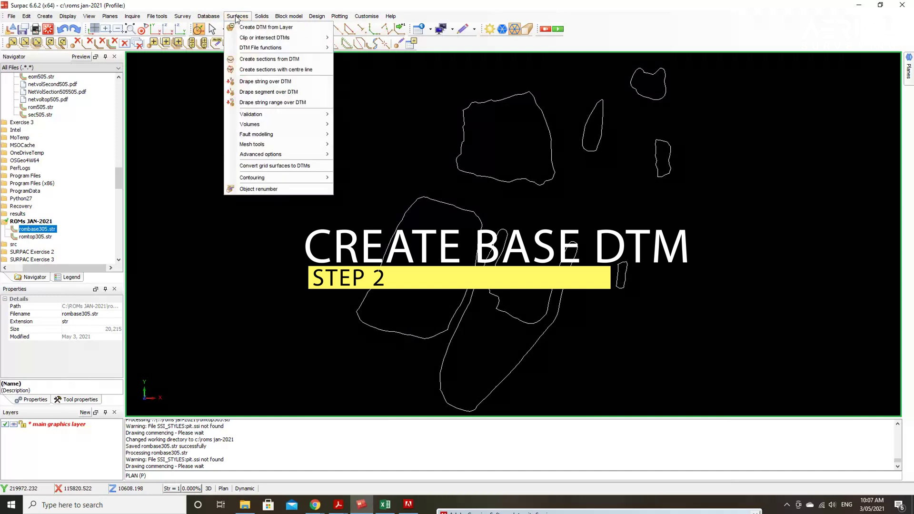
click(258, 27)
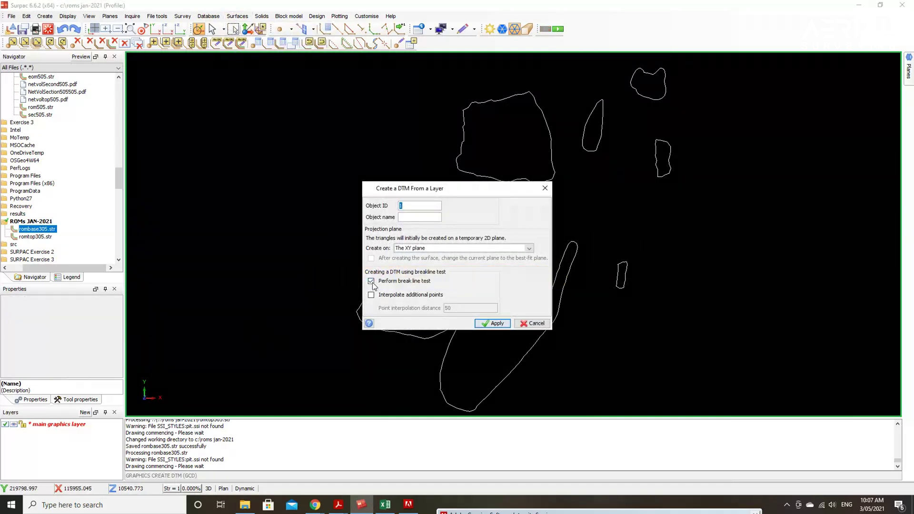
click(371, 281)
click(497, 324)
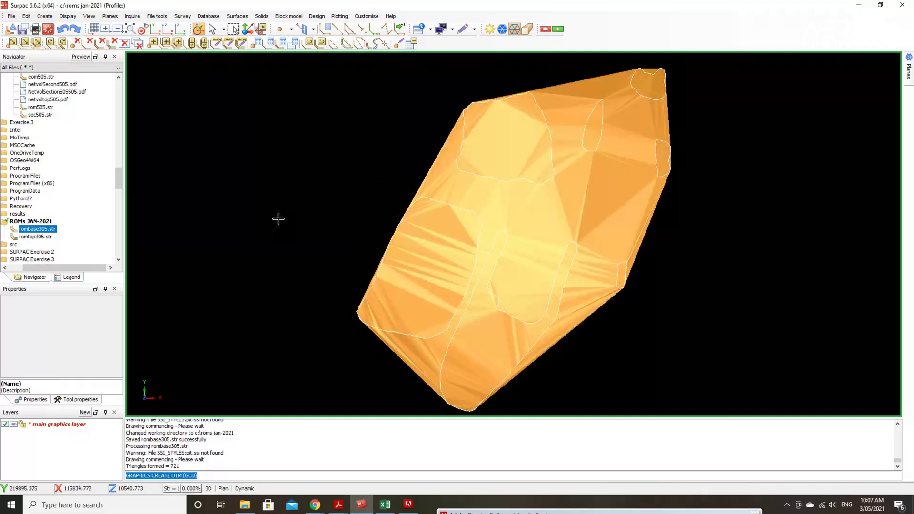
- Save the base surface as rombase305.dtm, overwriting the existing rombase305.str
click(22, 30)
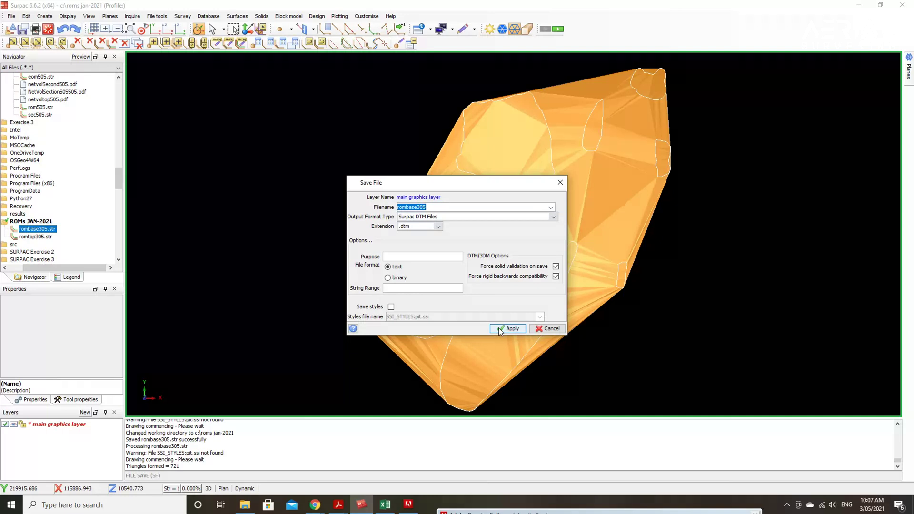
click(500, 329)
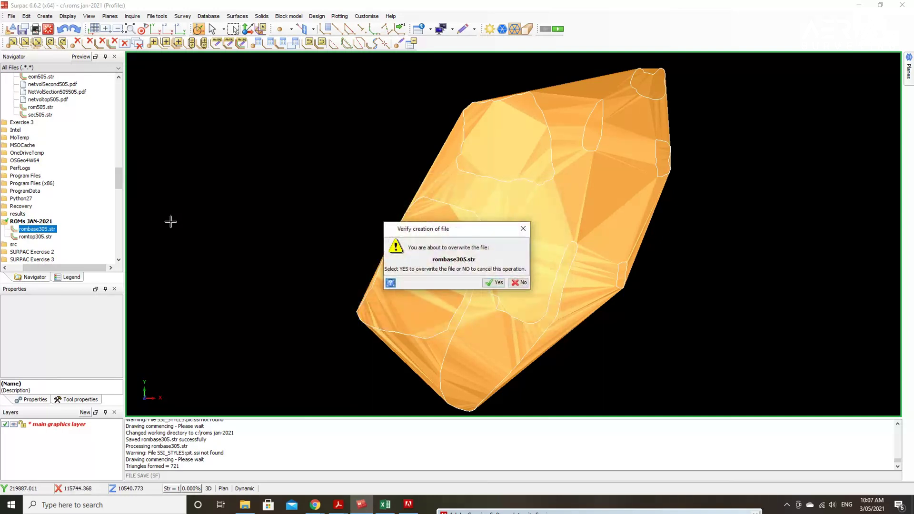
click(493, 283)
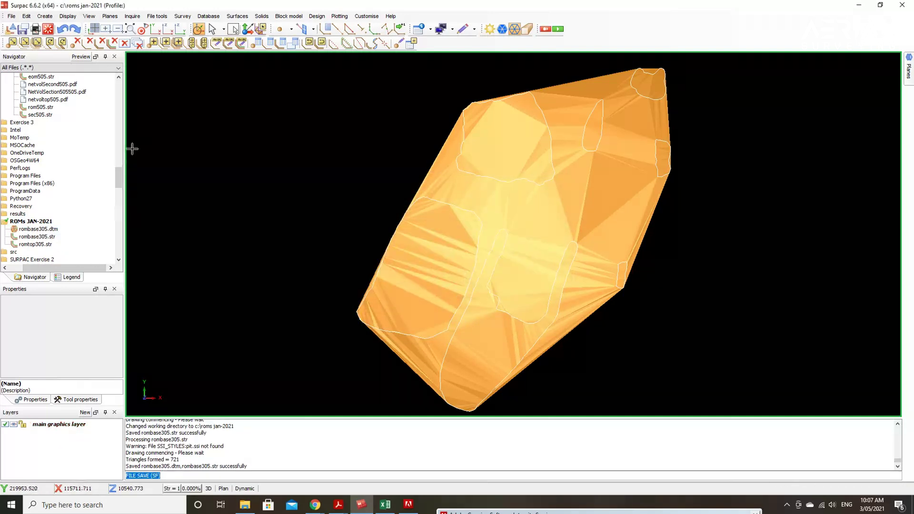
drag(119, 177, 119, 185)
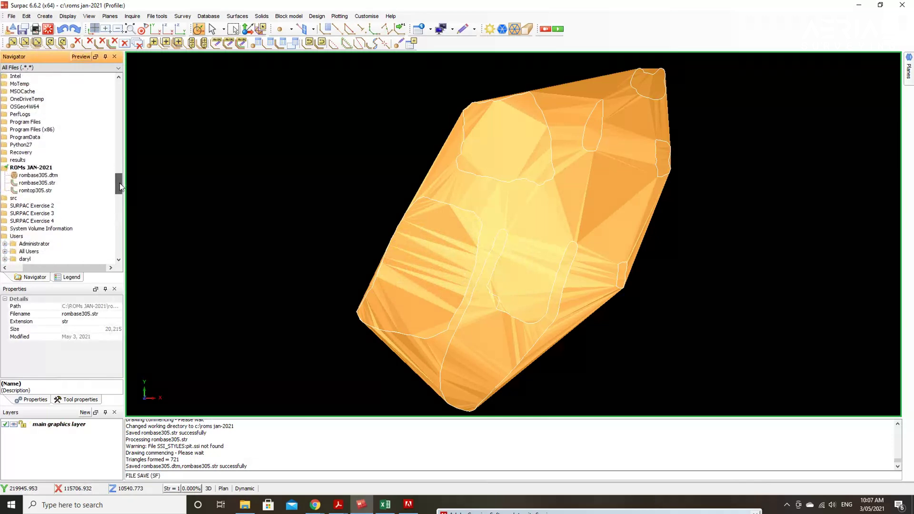
- Reset the graphics, load romtop305.str and create a DTM from that layer
click(48, 29)
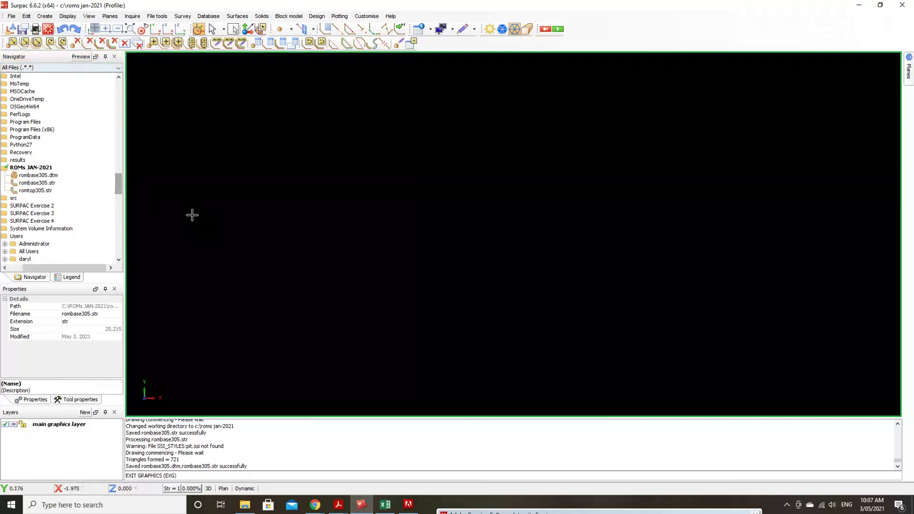
click(36, 190)
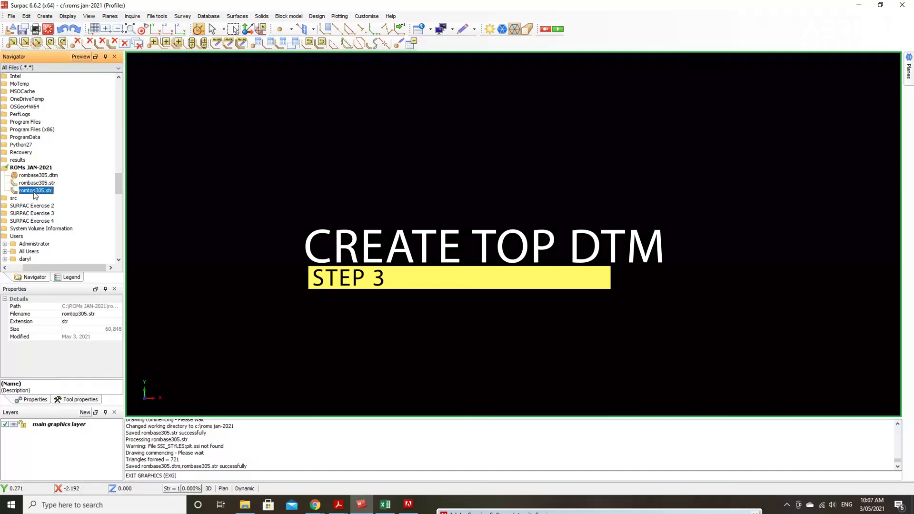
drag(36, 195, 230, 199)
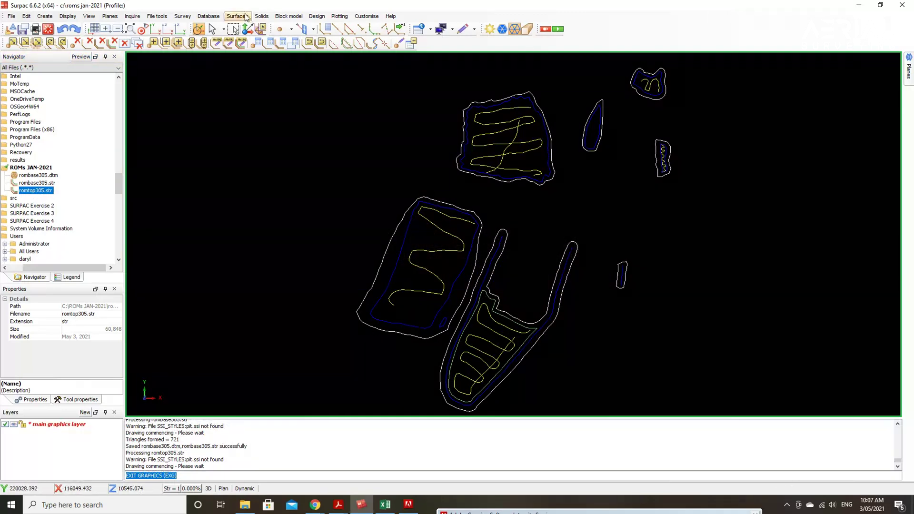
click(237, 16)
click(253, 27)
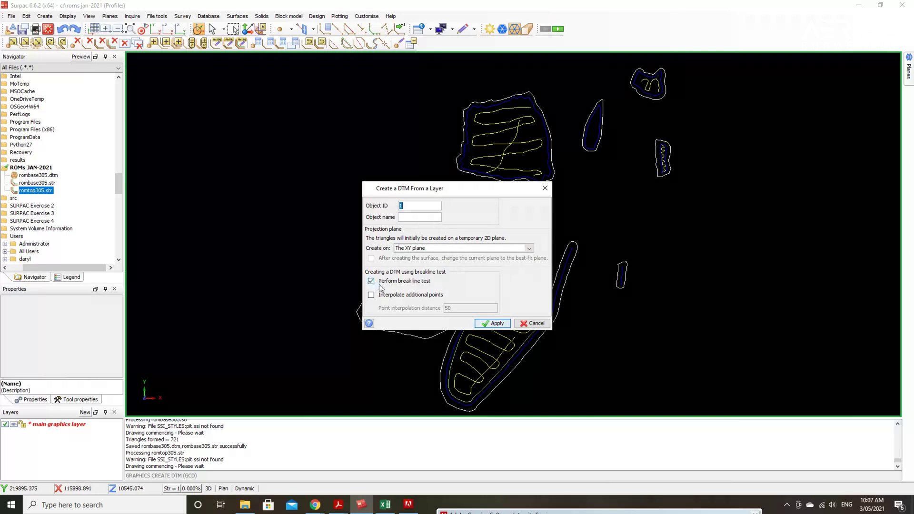
click(493, 323)
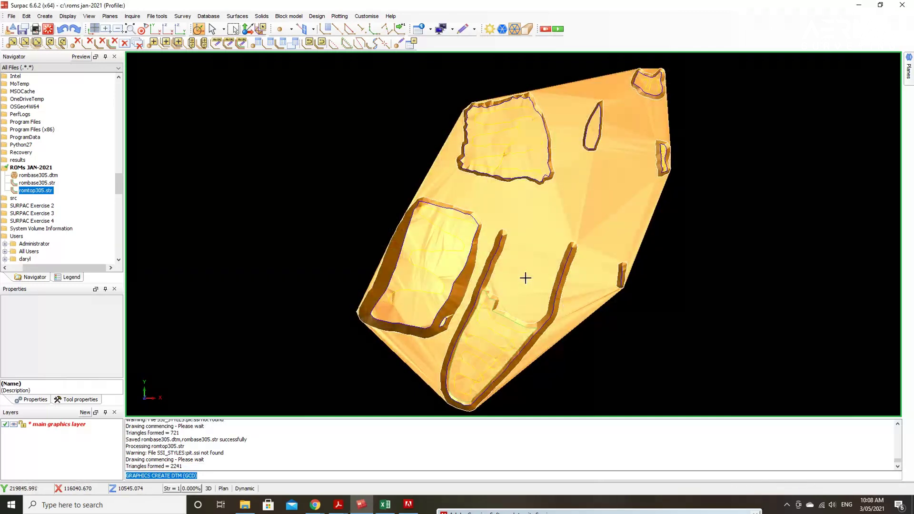
- Save the top surface as romtop305.dtm, overwriting the existing romtop305.str
click(23, 31)
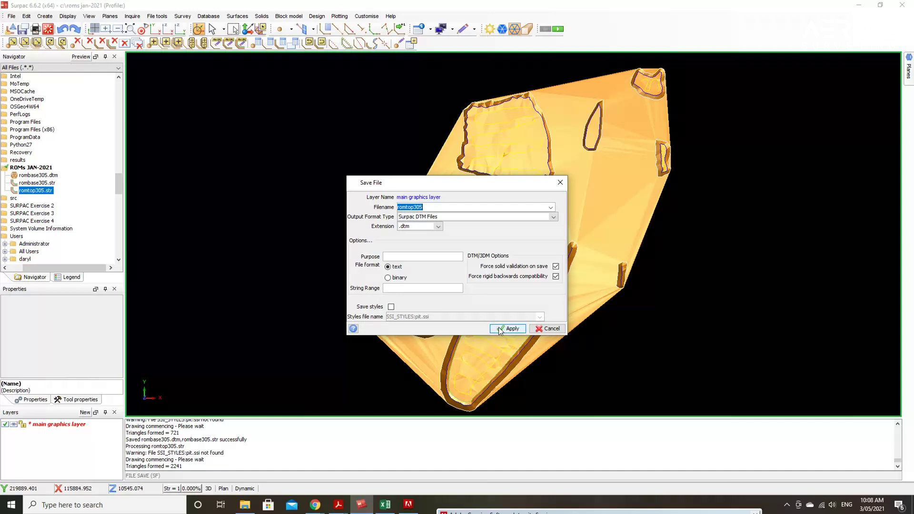
click(501, 331)
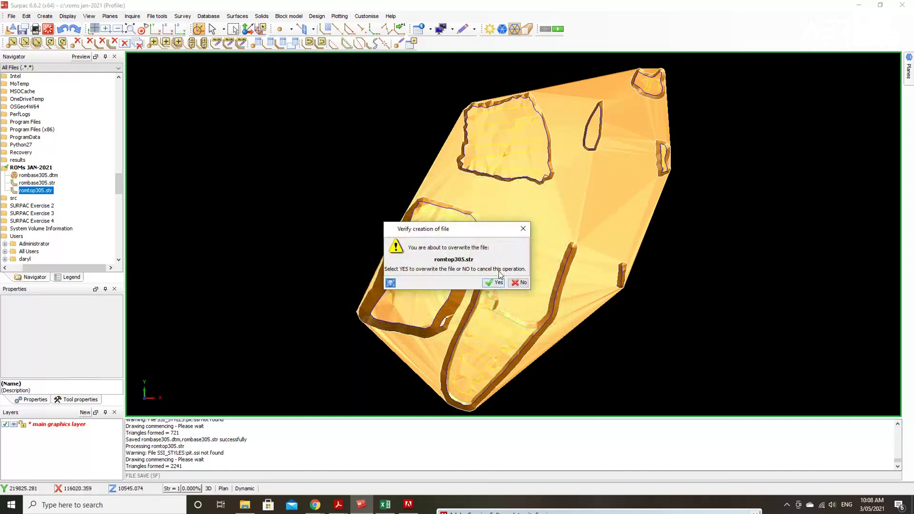
click(495, 283)
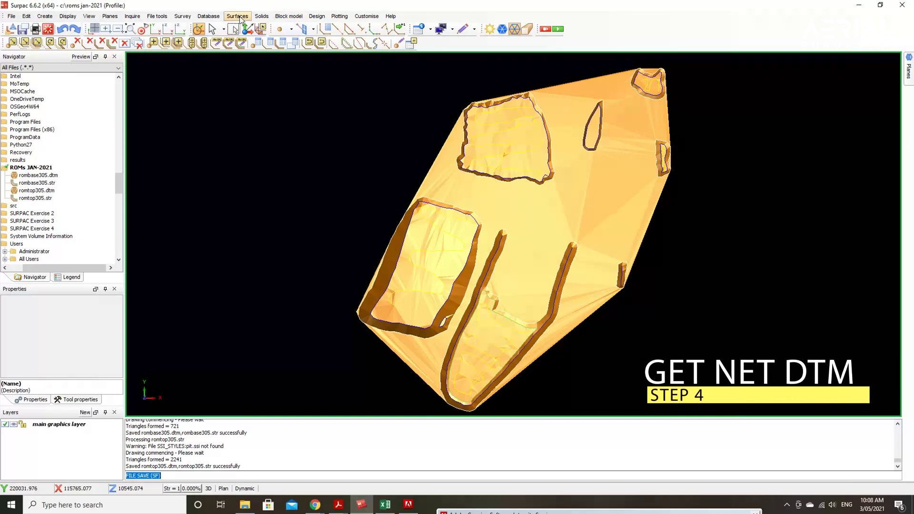
- Start a net volume between DTMs with romtop305.dtm as the first surface
click(239, 16)
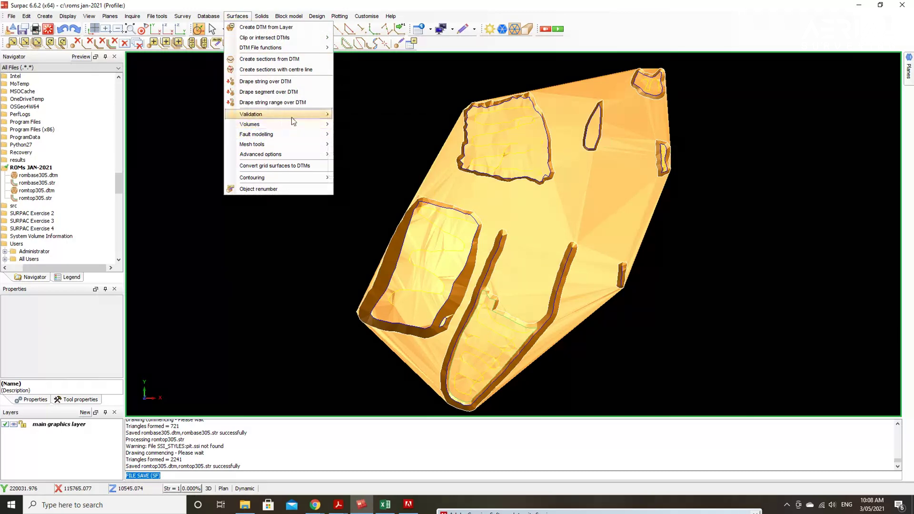
mouse_move(303, 121)
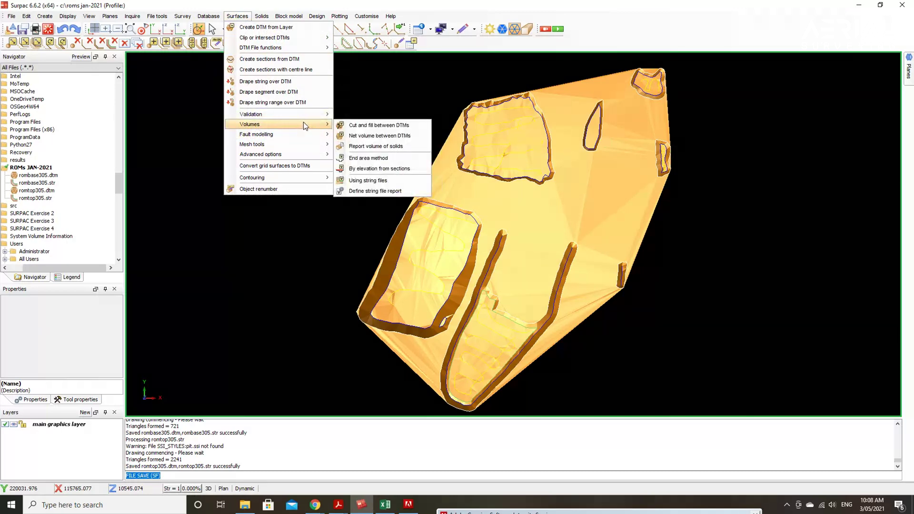
click(398, 135)
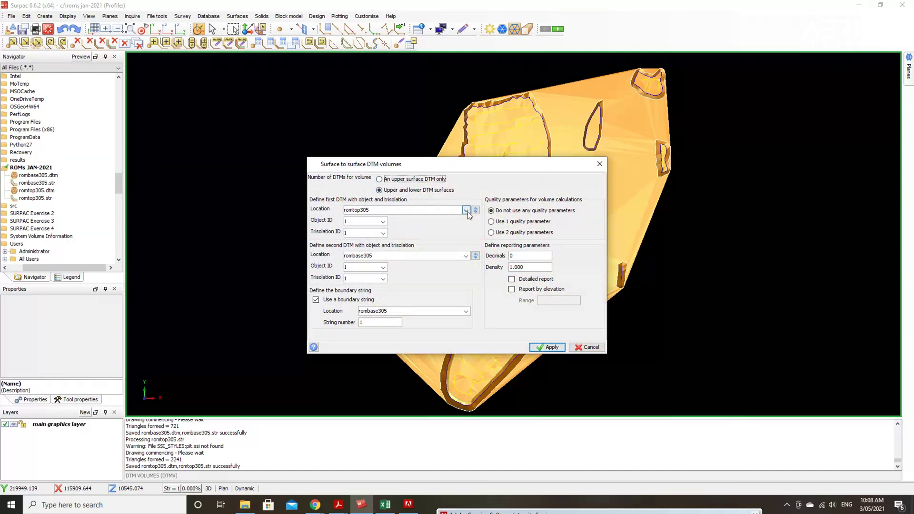
click(465, 210)
click(495, 210)
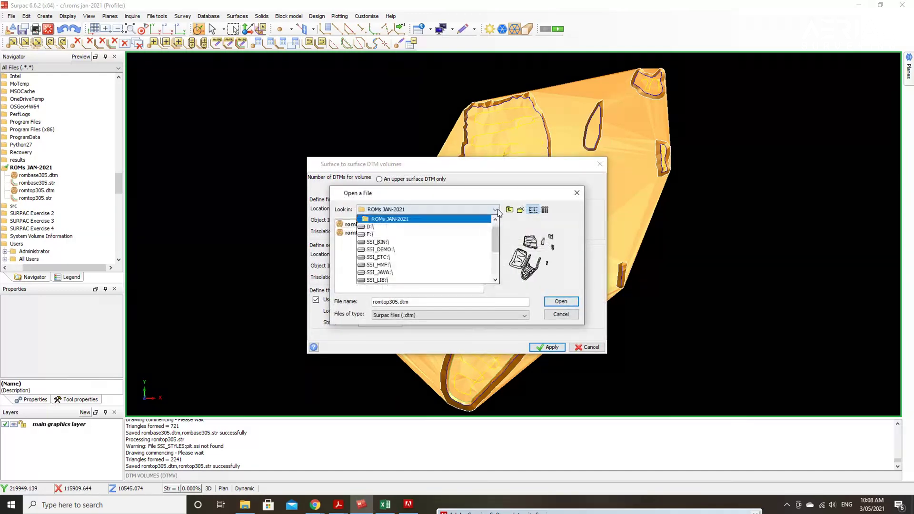
click(497, 211)
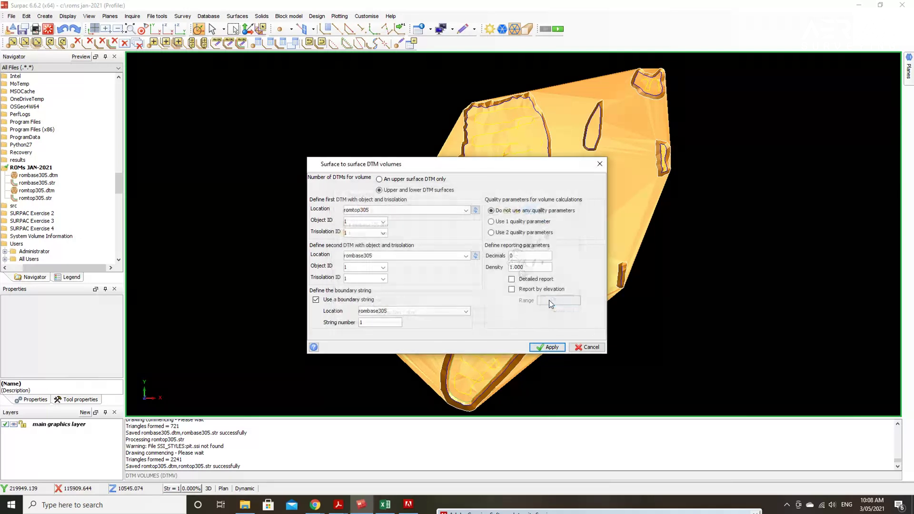
click(552, 303)
- Set rombase305.dtm as the second surface and boundary string rombase305 number 1
click(466, 257)
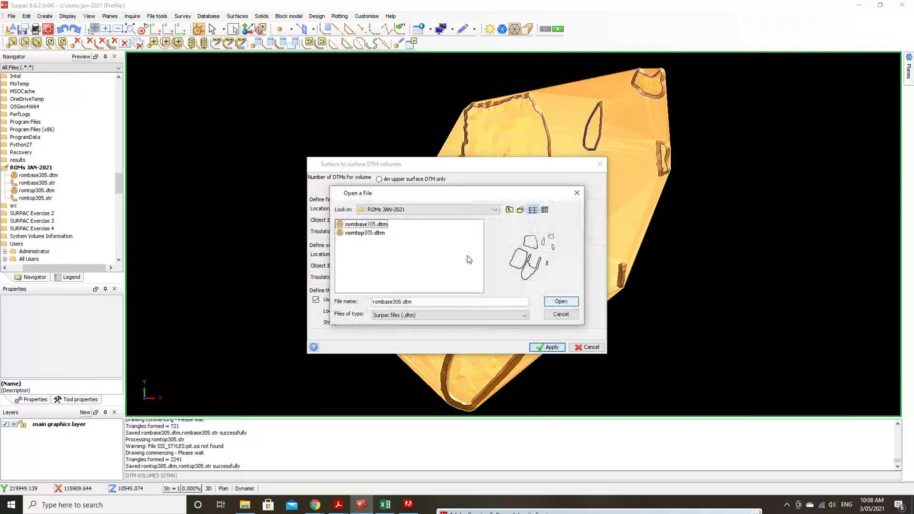
click(573, 301)
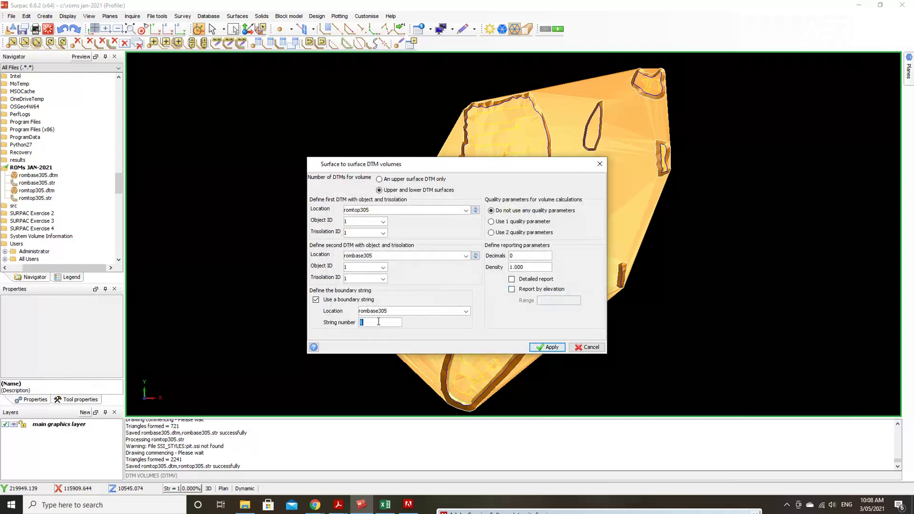
click(378, 321)
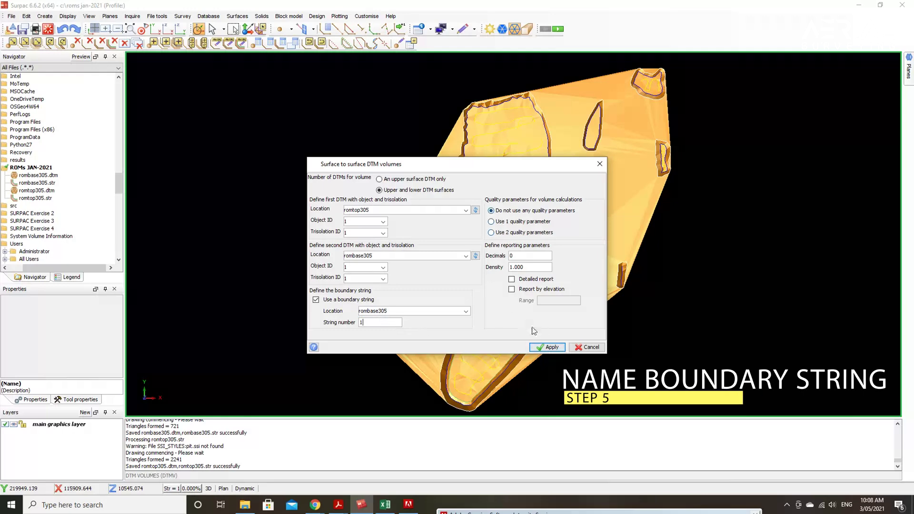
click(546, 348)
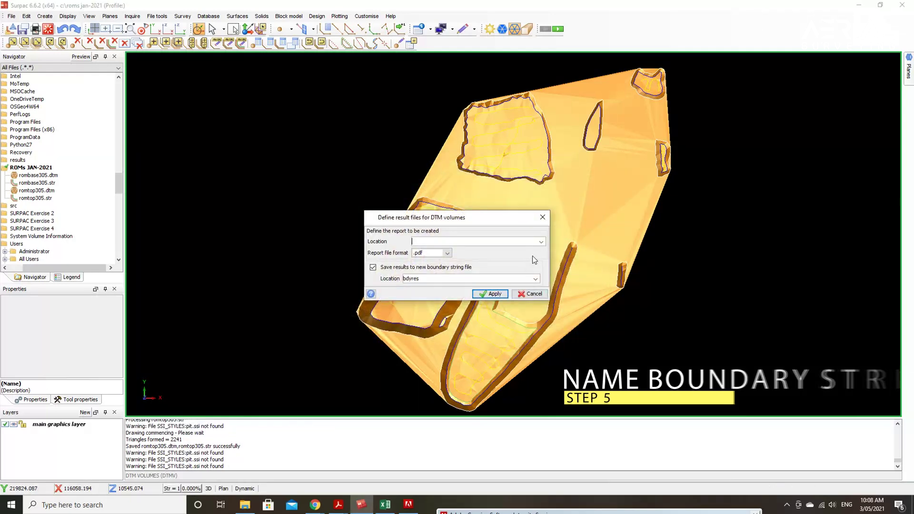
- Run the volume report to netvolumesdtm012021.pdf without boundary string file or modified DTMs
click(541, 242)
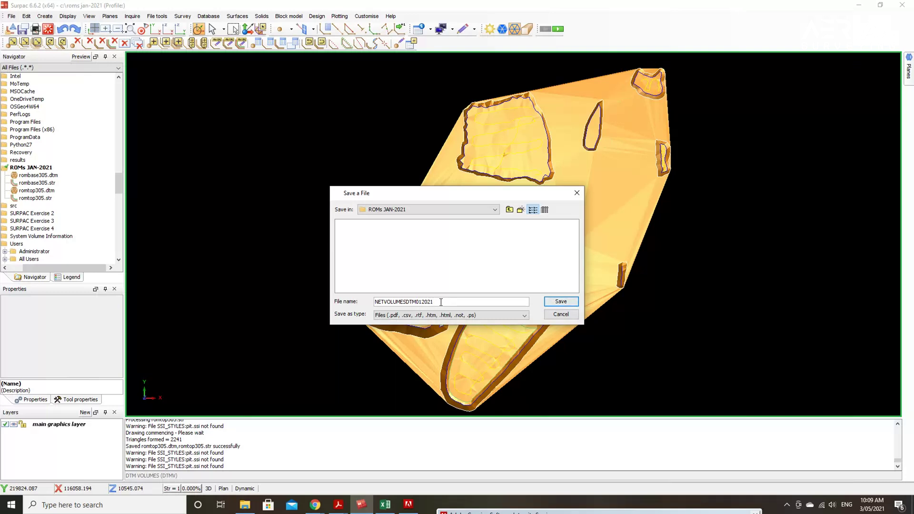
click(552, 302)
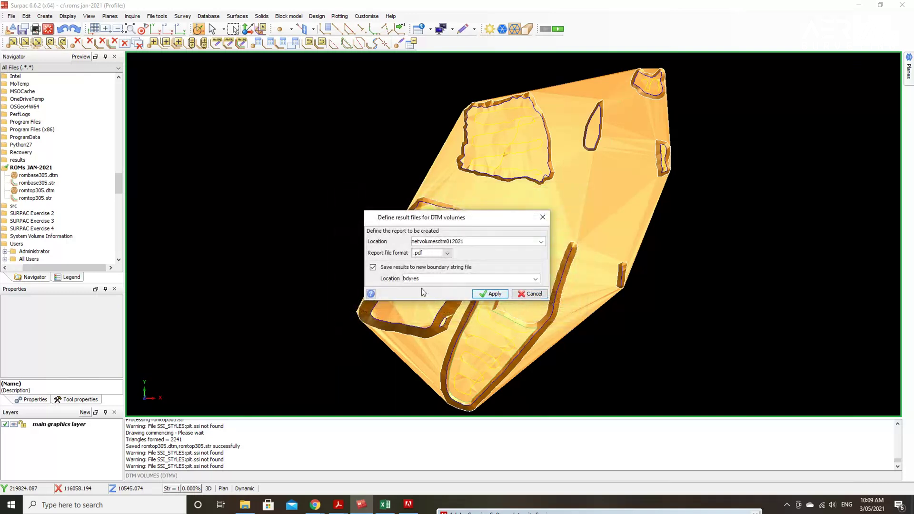
click(381, 270)
click(490, 293)
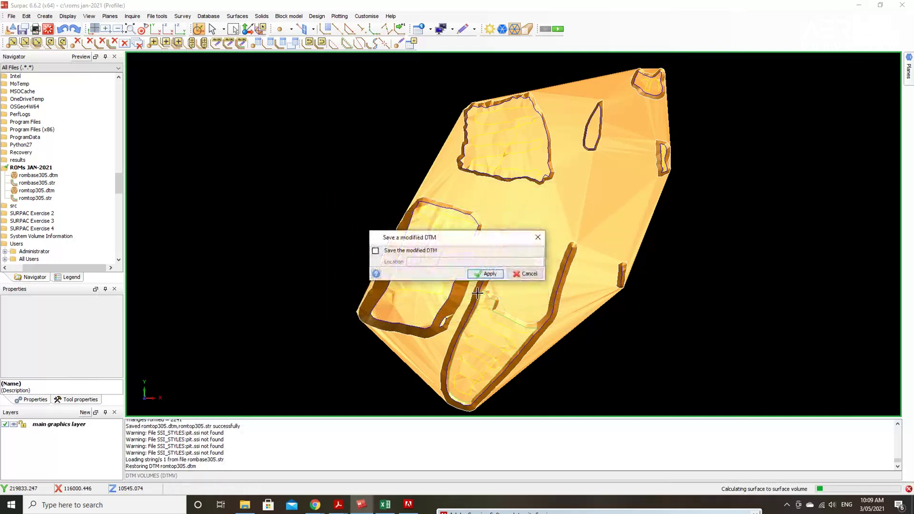
click(481, 273)
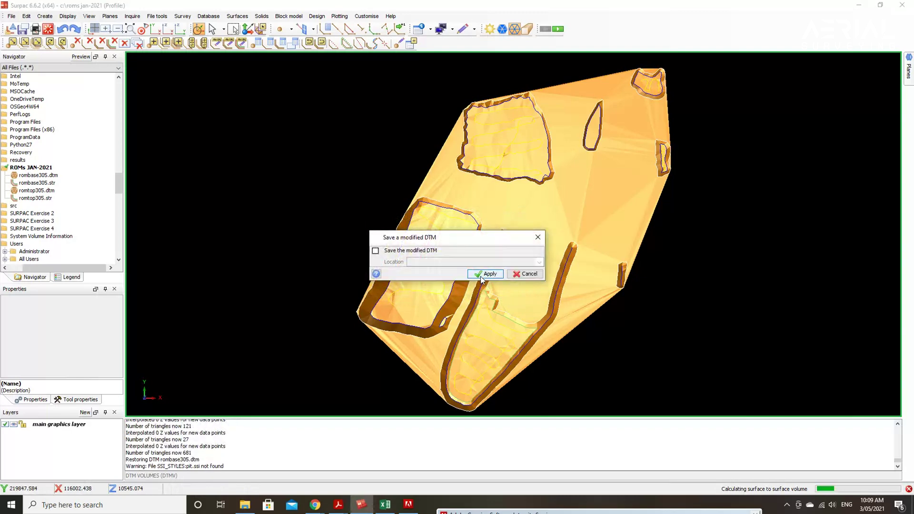
click(479, 274)
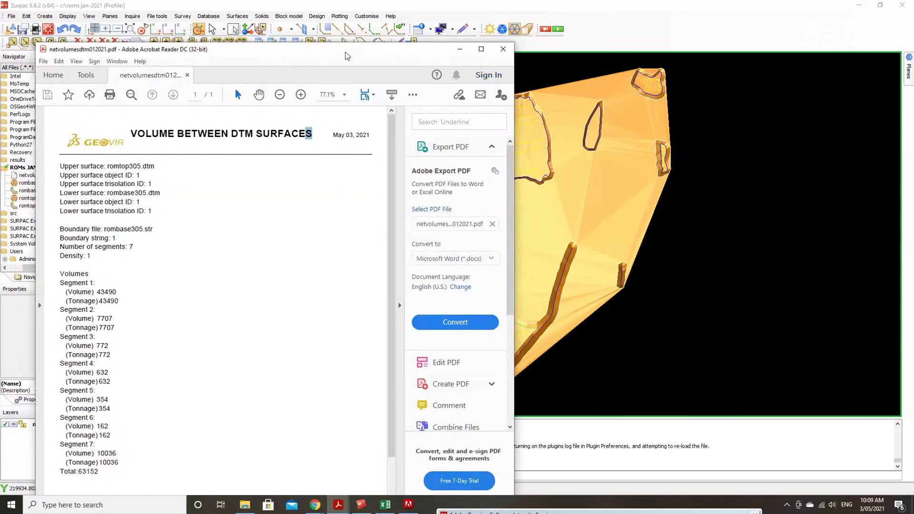
- Scroll through the seven-segment report totalling 63152, then minimize Acrobat Reader
drag(345, 53, 434, 35)
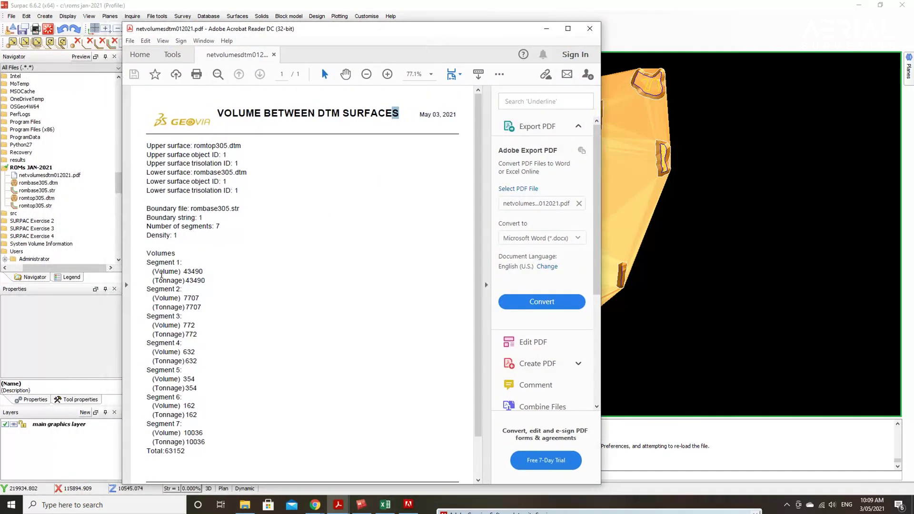
scroll(248, 308, down, 2)
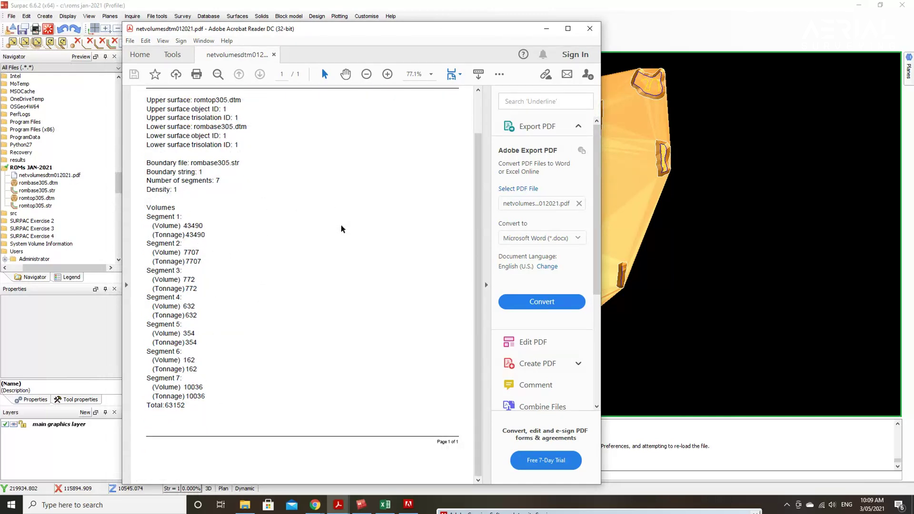
scroll(341, 229, up, 2)
click(547, 29)
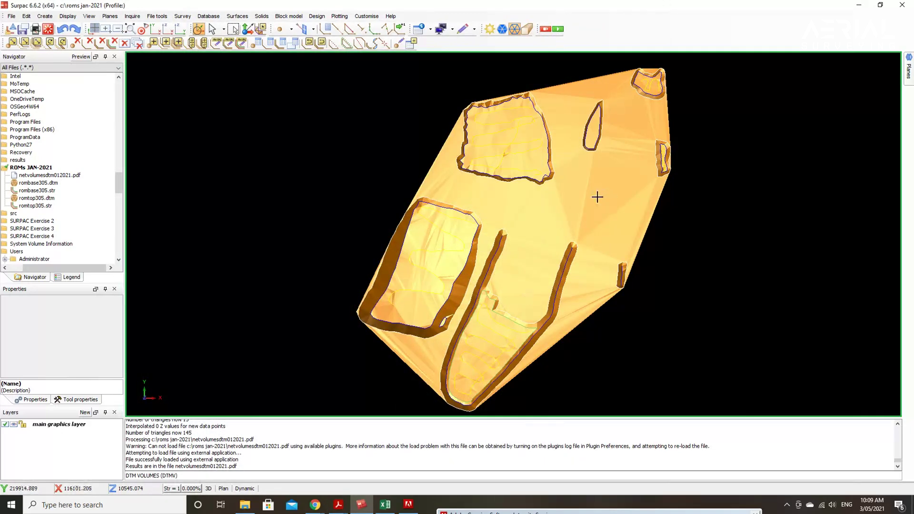
- Report segment properties for the lower-left, U-shaped, upper square and small right outlines
click(132, 17)
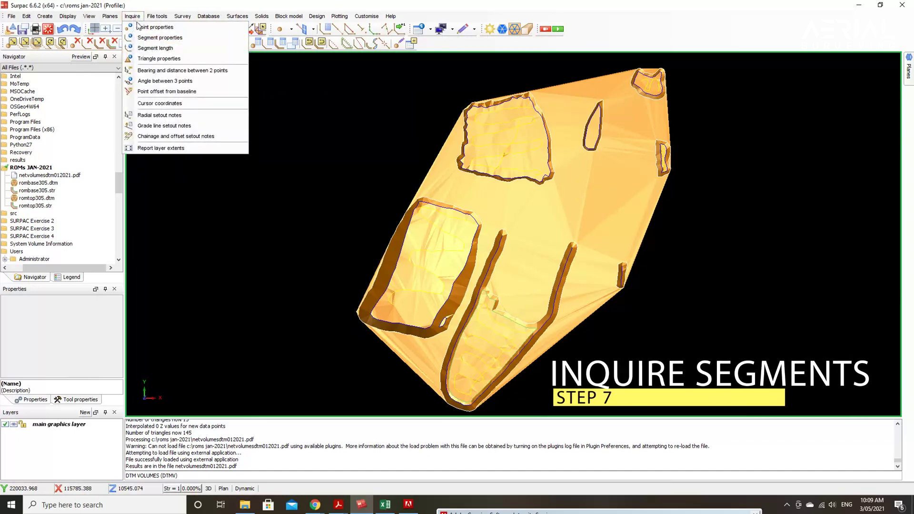
click(189, 37)
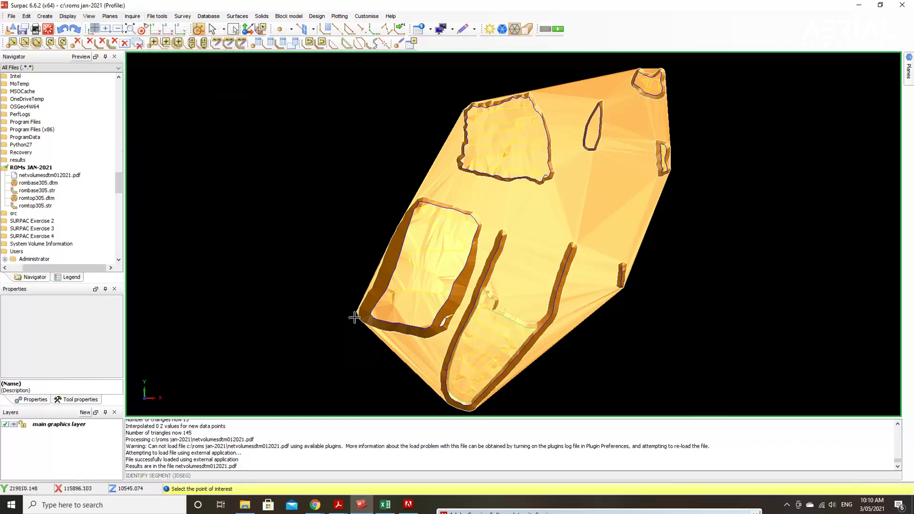
click(382, 284)
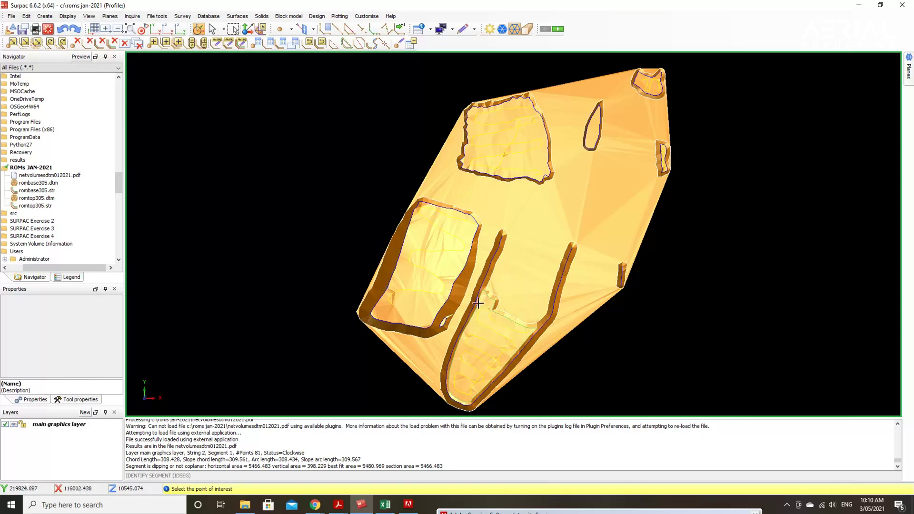
click(476, 295)
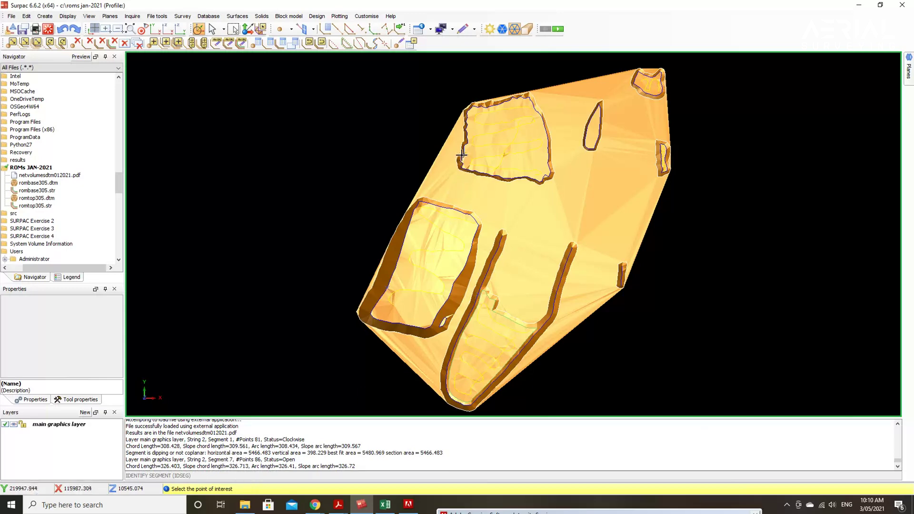
click(462, 155)
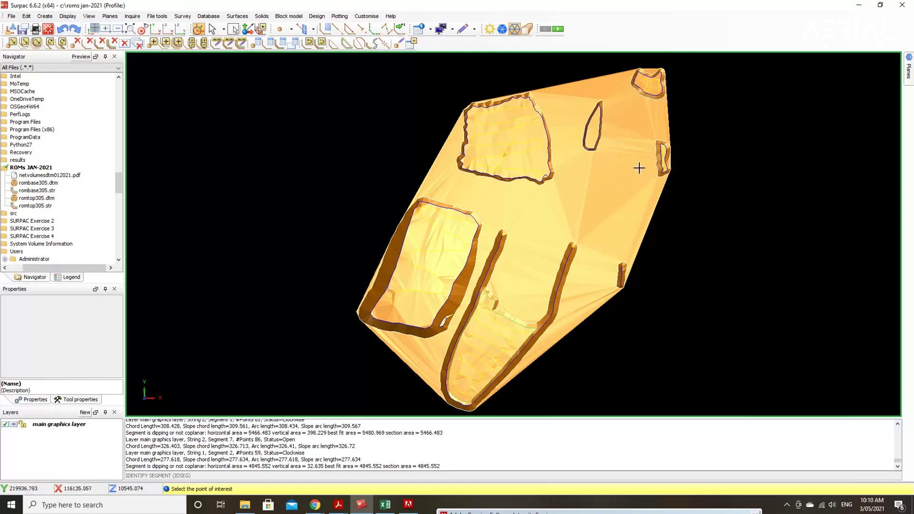
click(660, 153)
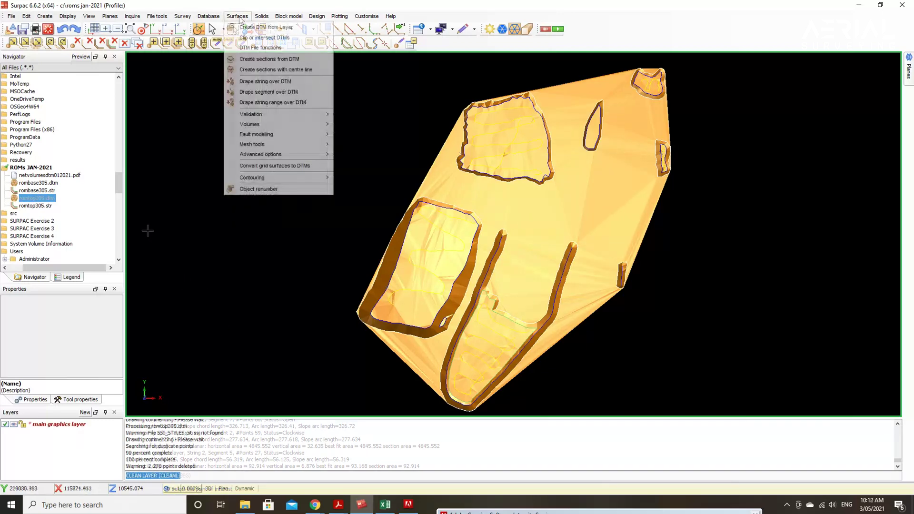
- Clip the top DTM with the boundary string, keeping only triangles inside
mouse_move(276, 39)
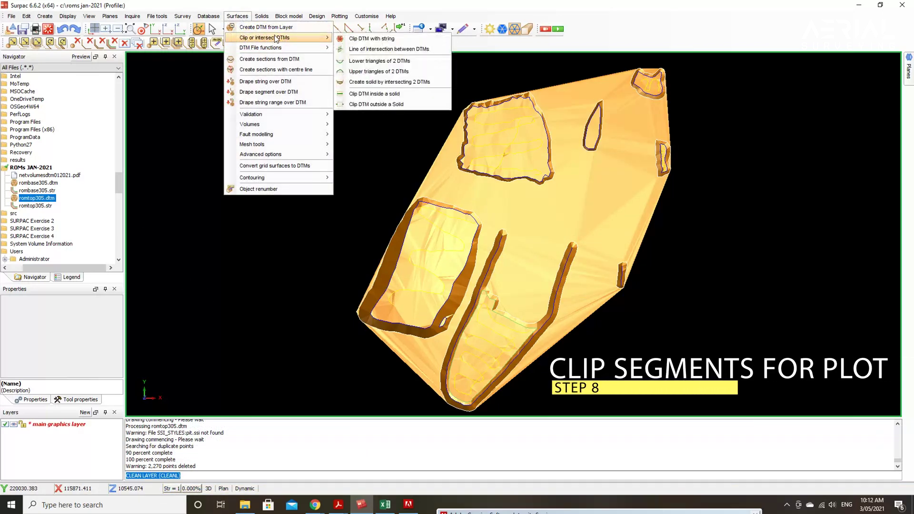
click(371, 39)
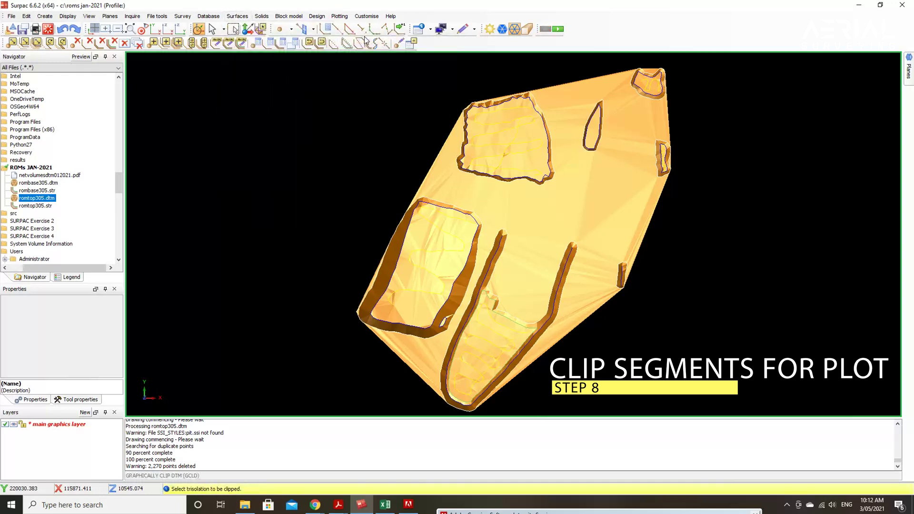
click(426, 191)
click(408, 180)
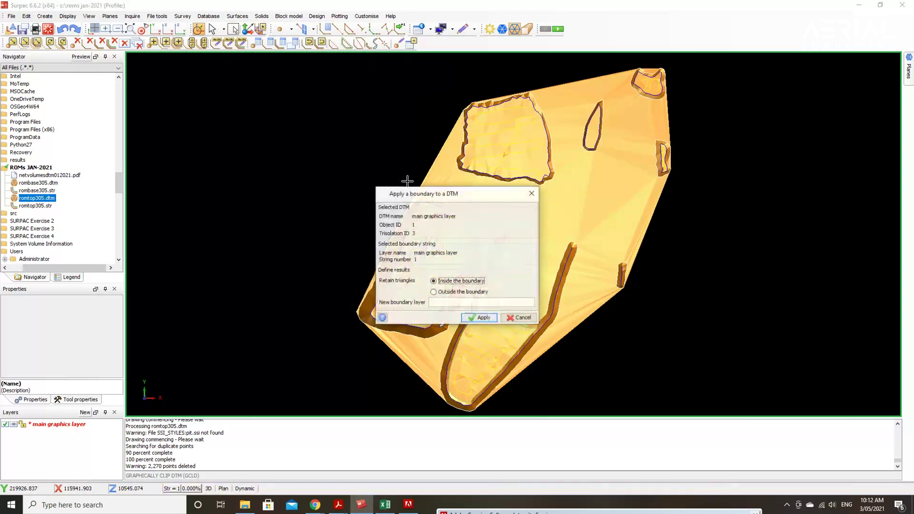
click(479, 318)
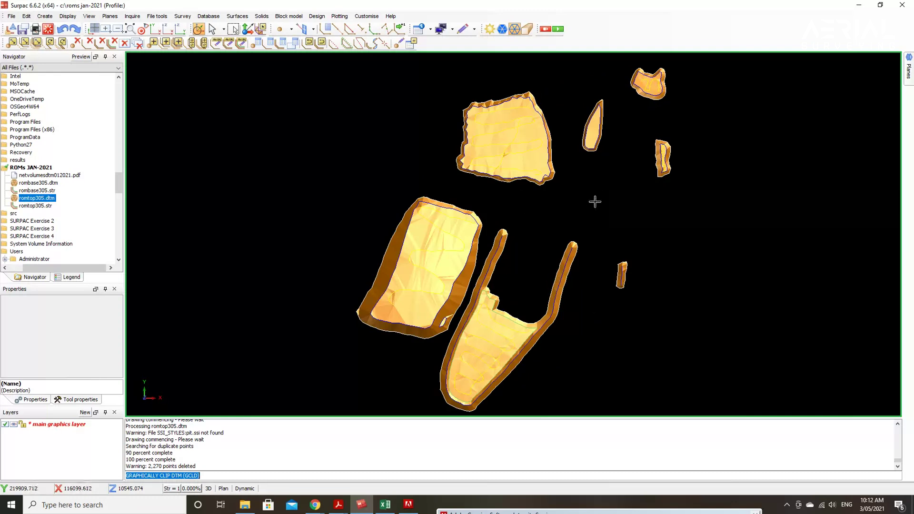
click(338, 17)
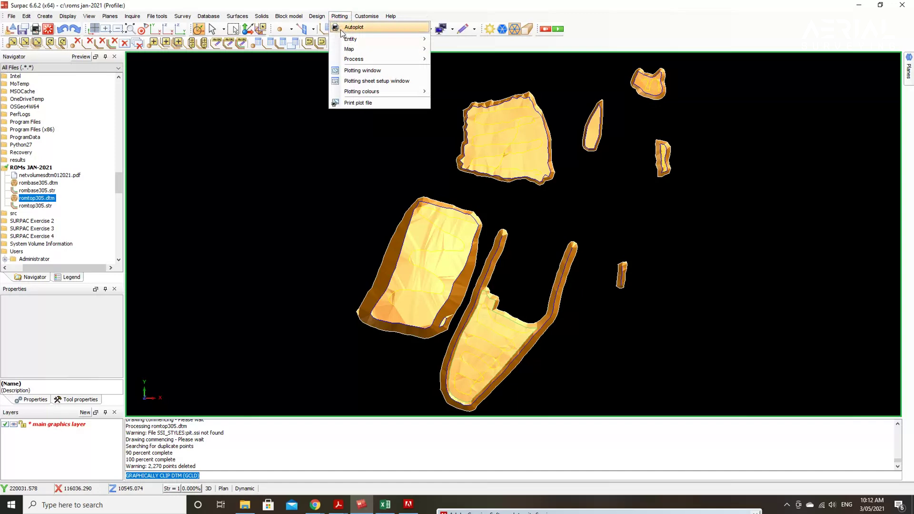
- Create an A3 landscape 1250-scale autoplot with rendered raster surfaces and a blank title block
click(352, 27)
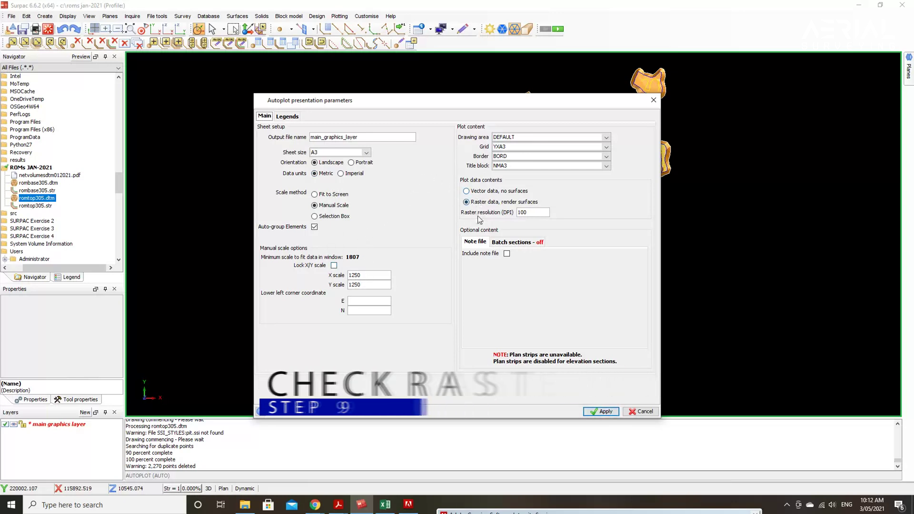
click(470, 192)
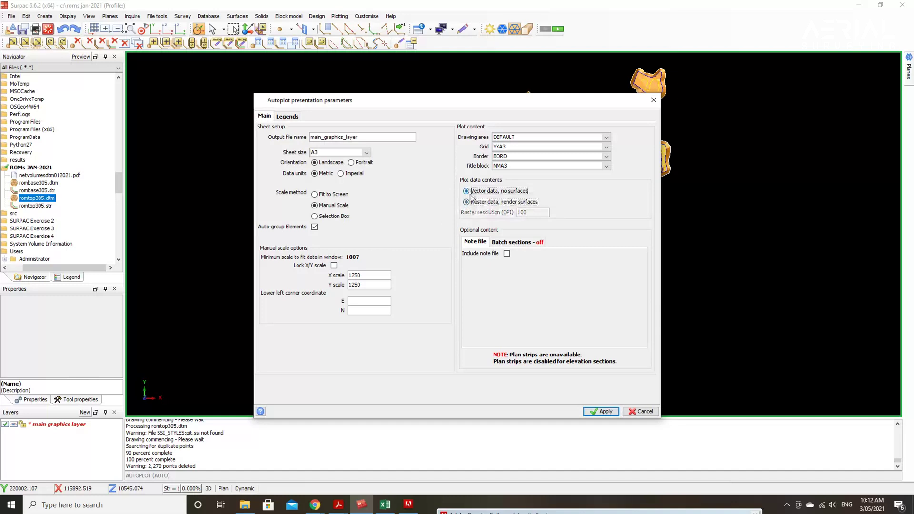
click(469, 203)
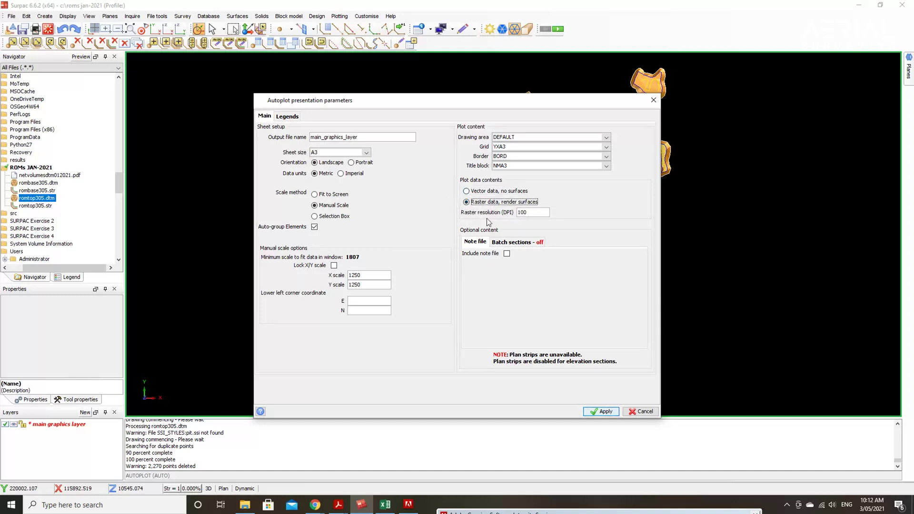
click(601, 412)
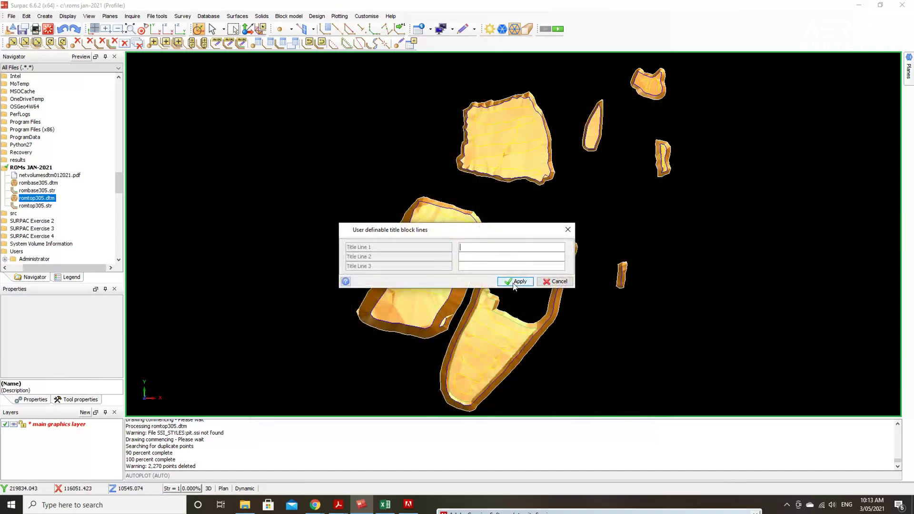
click(514, 282)
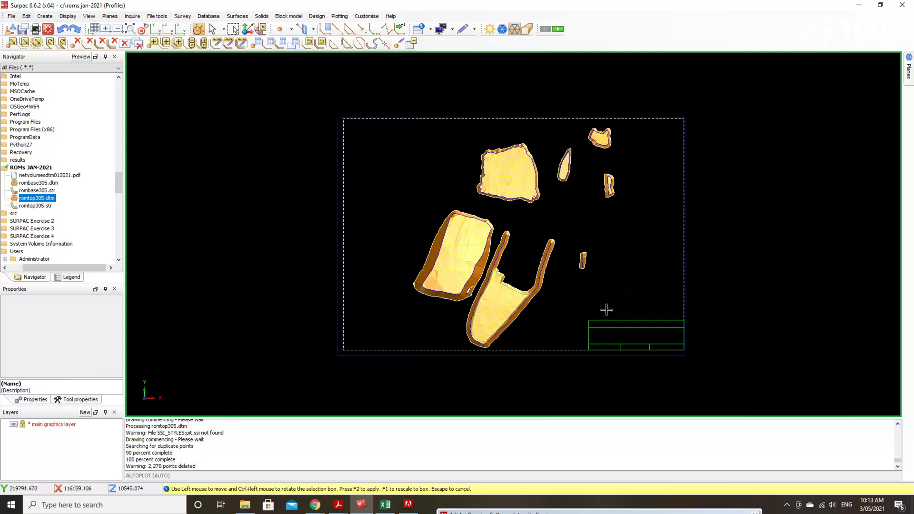
drag(556, 337, 556, 342)
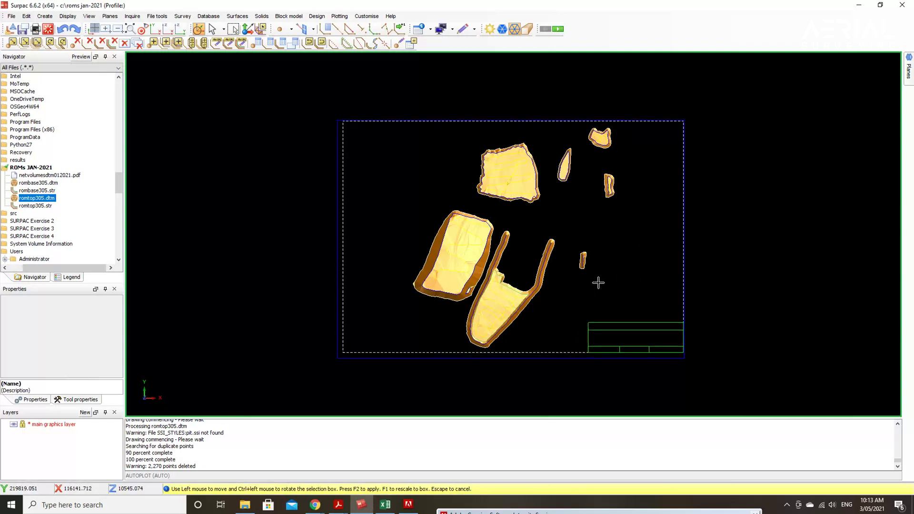
- Confirm the plot frame and generate main_graphics_layer.dwf with border-tick X grid lines
key(F2)
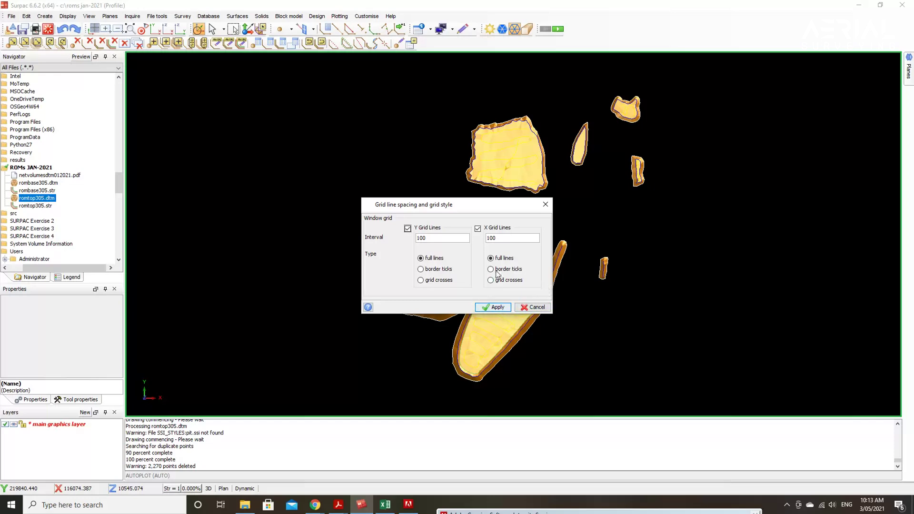
click(493, 270)
click(493, 307)
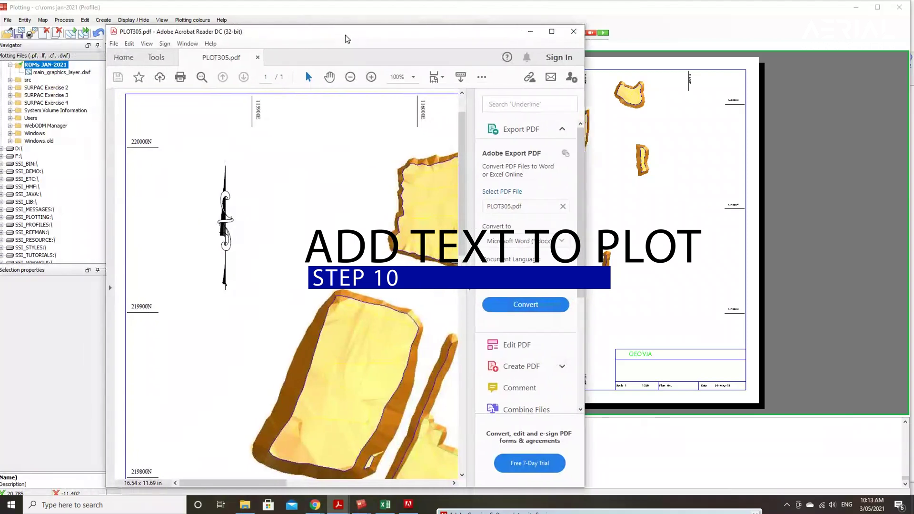
- Maximize the Acrobat Reader window showing PLOT305.pdf with its segment net-volume labels
click(547, 31)
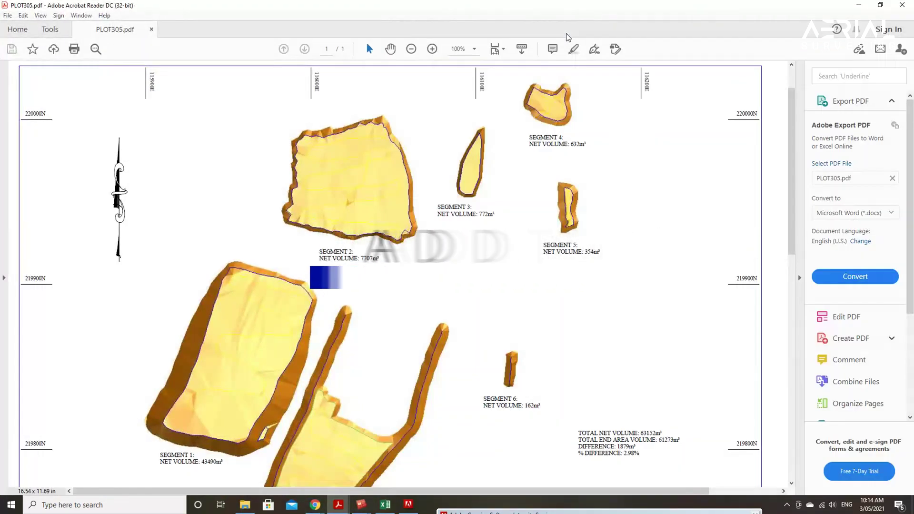